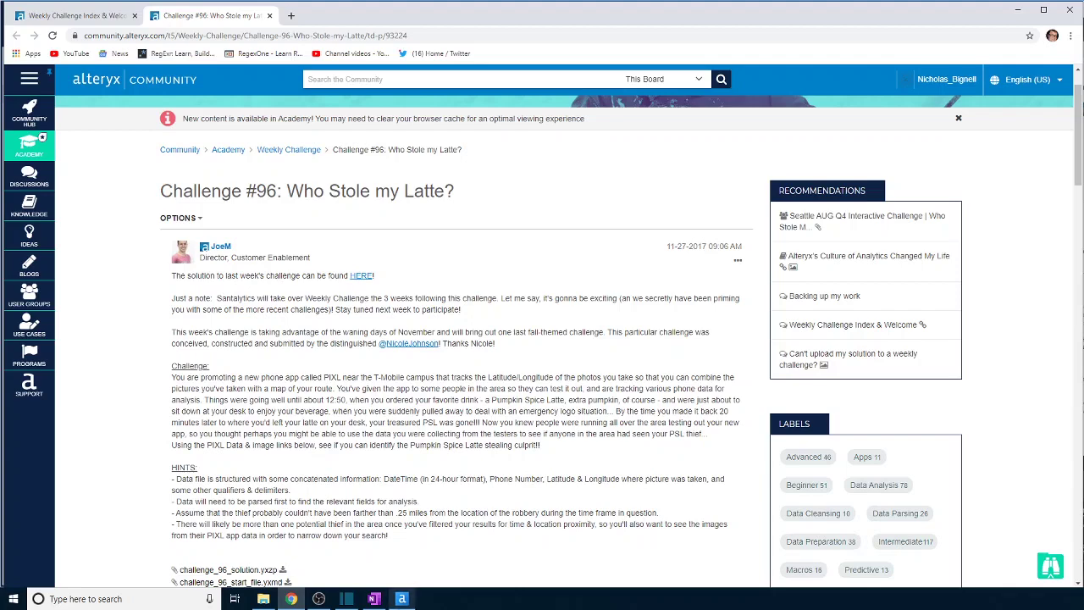
Switch to Alteryx Designer and review the challenge brief, the expected output and the PIXLData records in the upper Text Input.
click(401, 599)
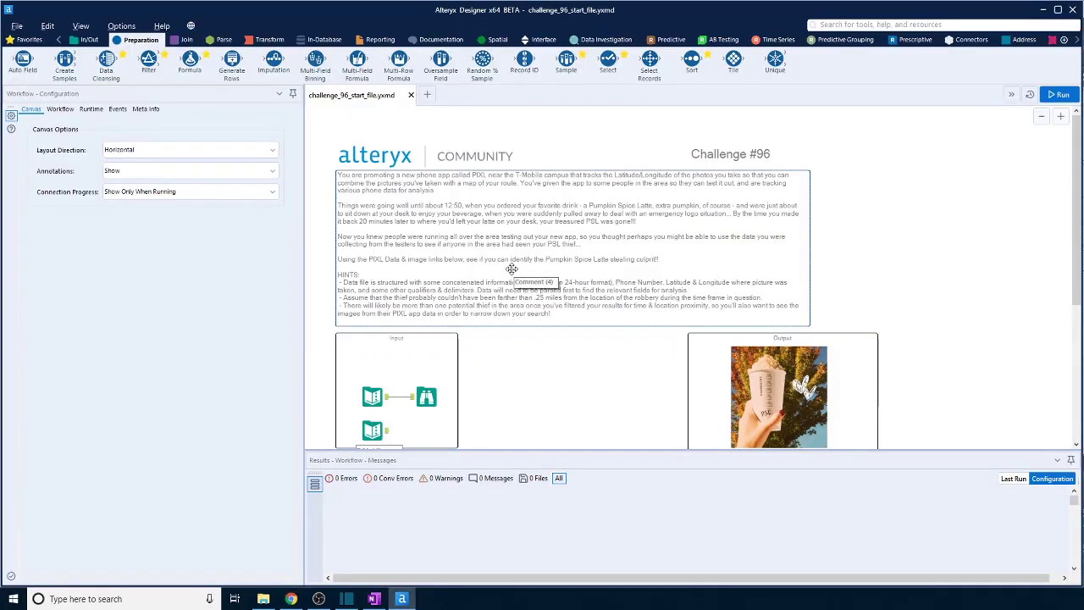
scroll(511, 269, down, 2)
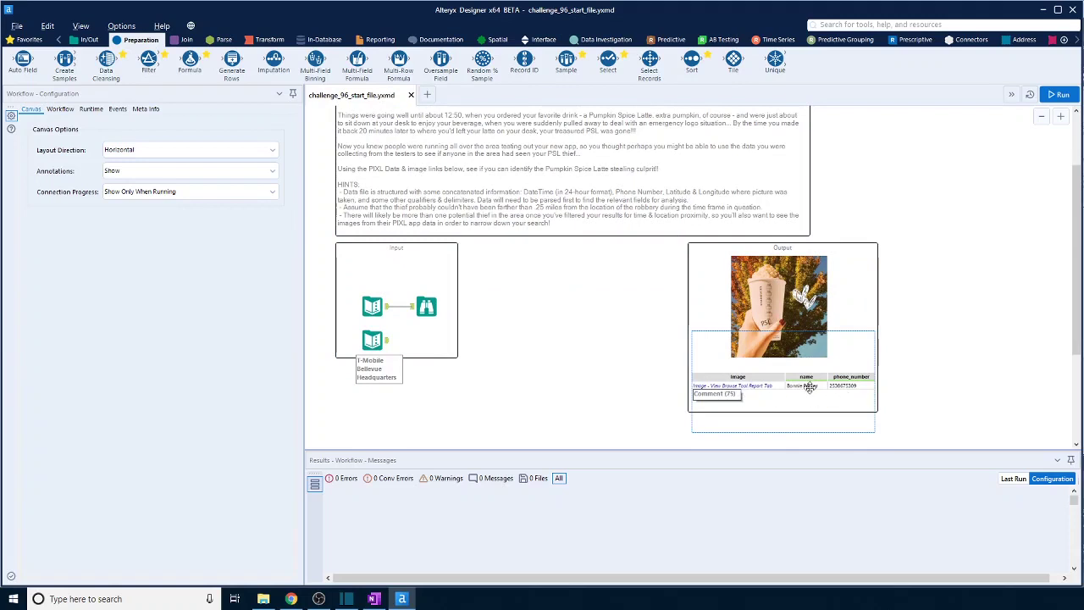
click(386, 313)
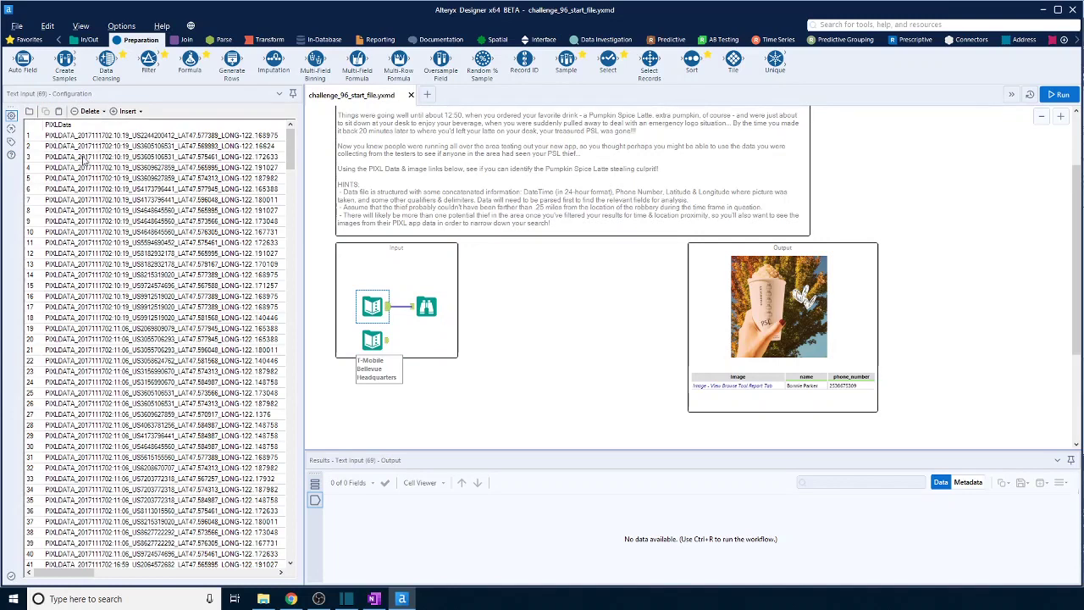
mouse_move(88, 574)
mouse_down()
mouse_move(156, 579)
mouse_move(75, 574)
mouse_up()
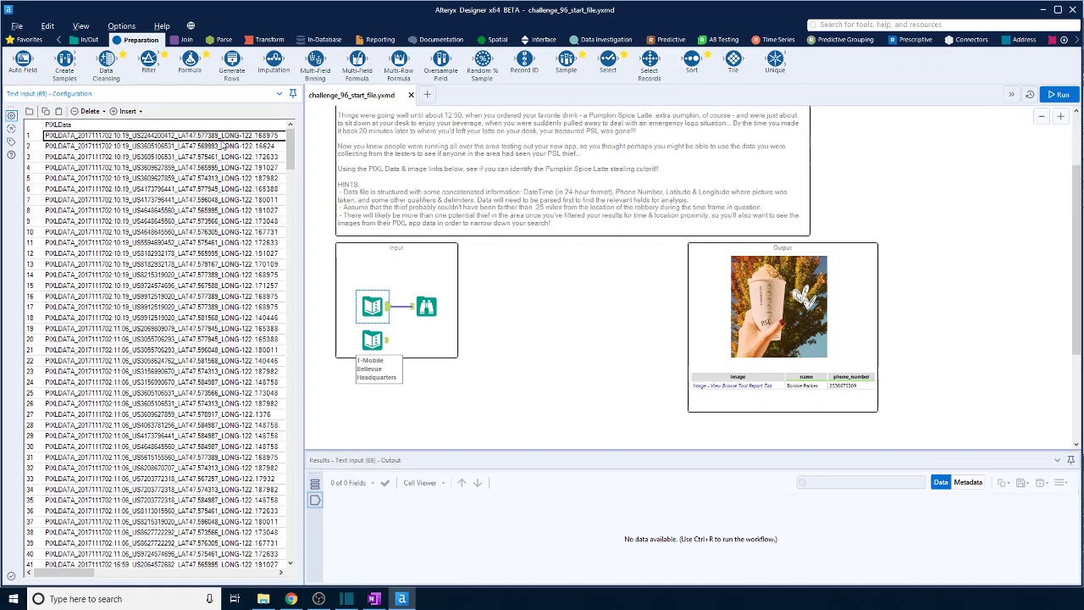
Check the T-Mobile headquarters coordinates input and move that tool well below the Input container.
click(381, 345)
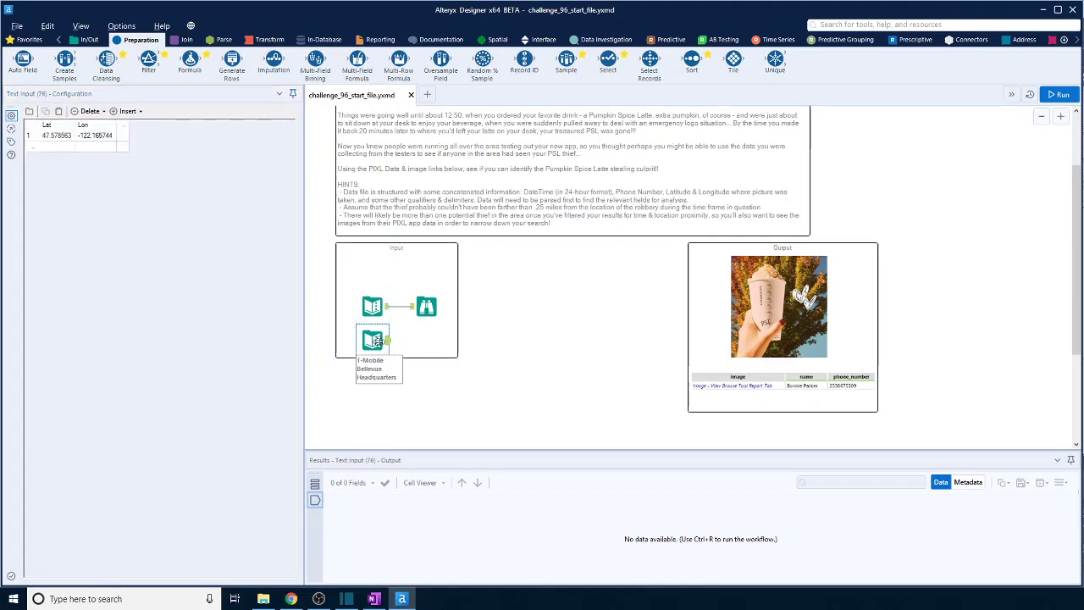
scroll(371, 322, down, 3)
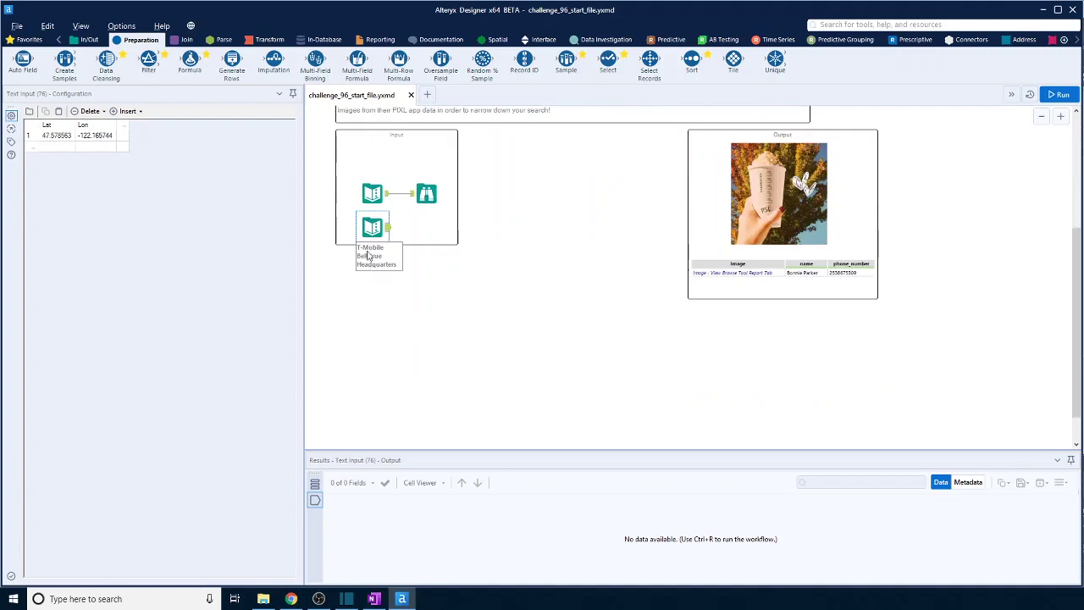
drag(367, 256, 367, 443)
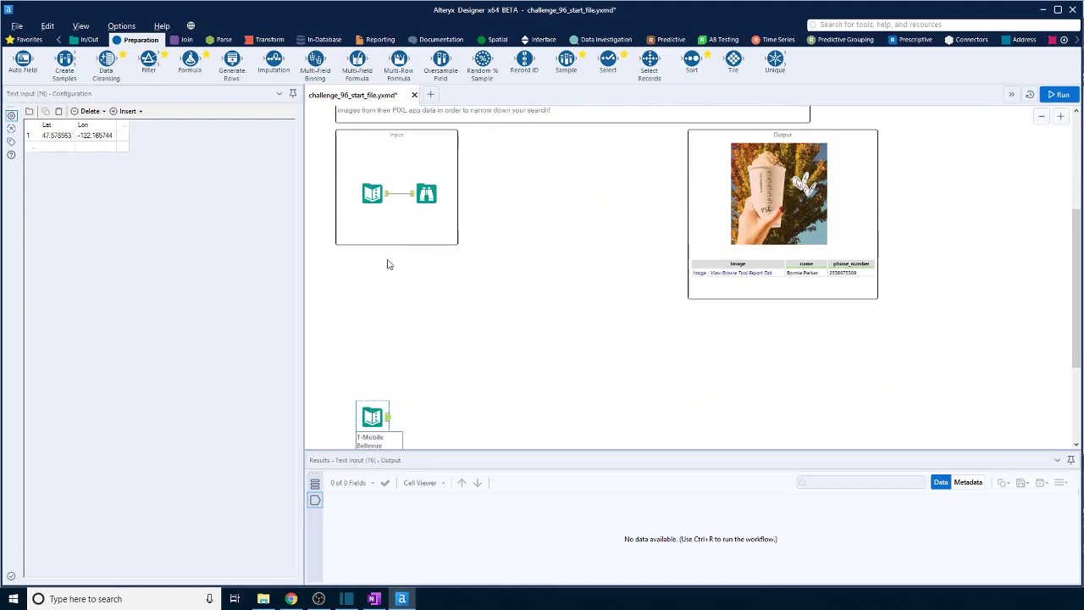
Connect a Text To Columns tool to the PIXL data input and split PIXLData into 5 columns on the underscore delimiter.
click(373, 193)
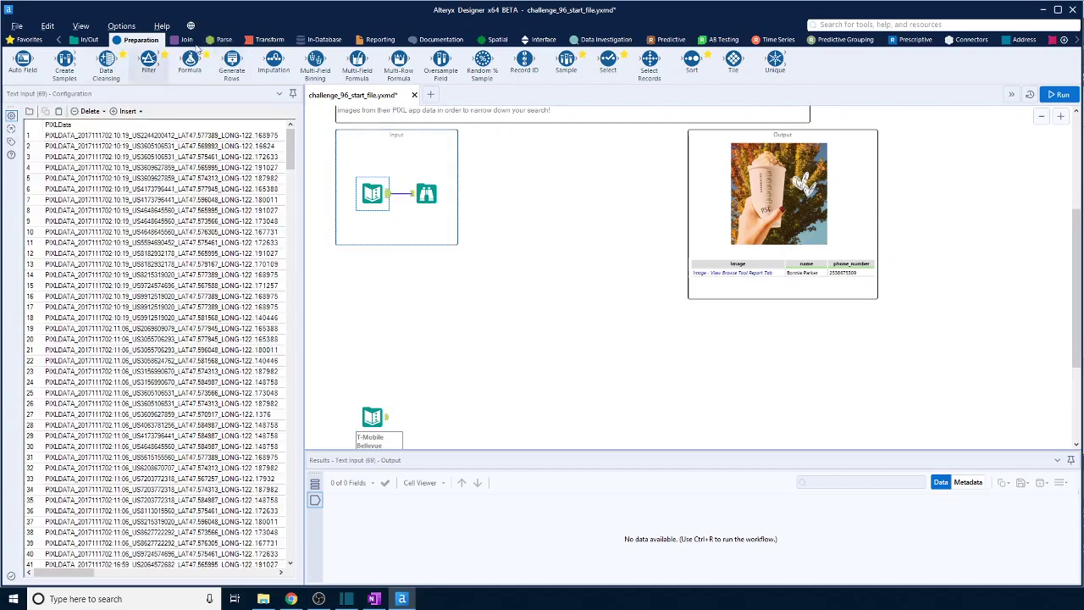
click(224, 39)
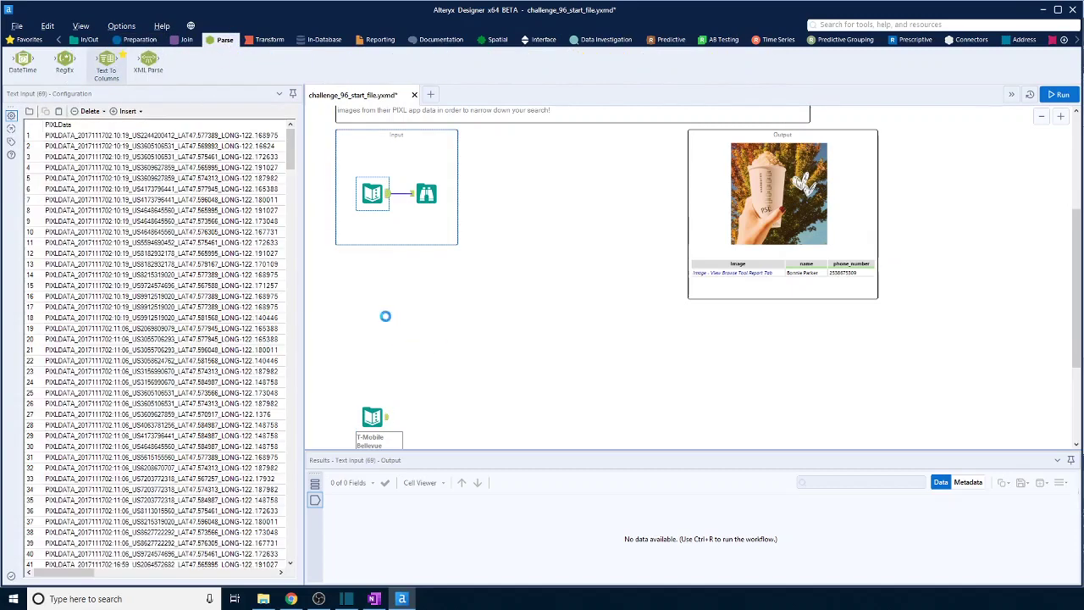
drag(385, 316, 390, 321)
drag(387, 194, 381, 323)
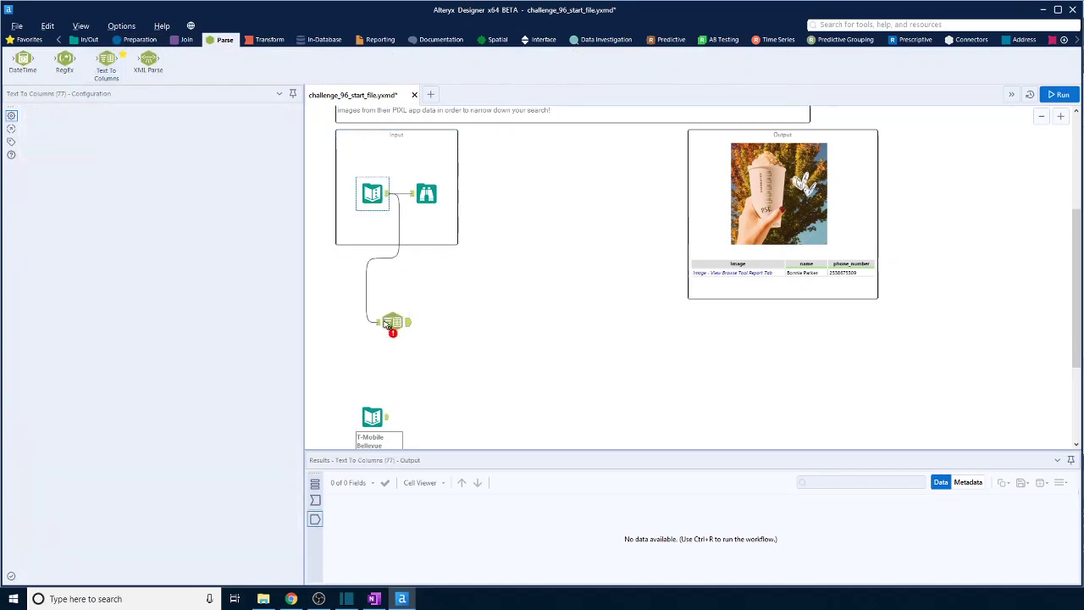
click(240, 157)
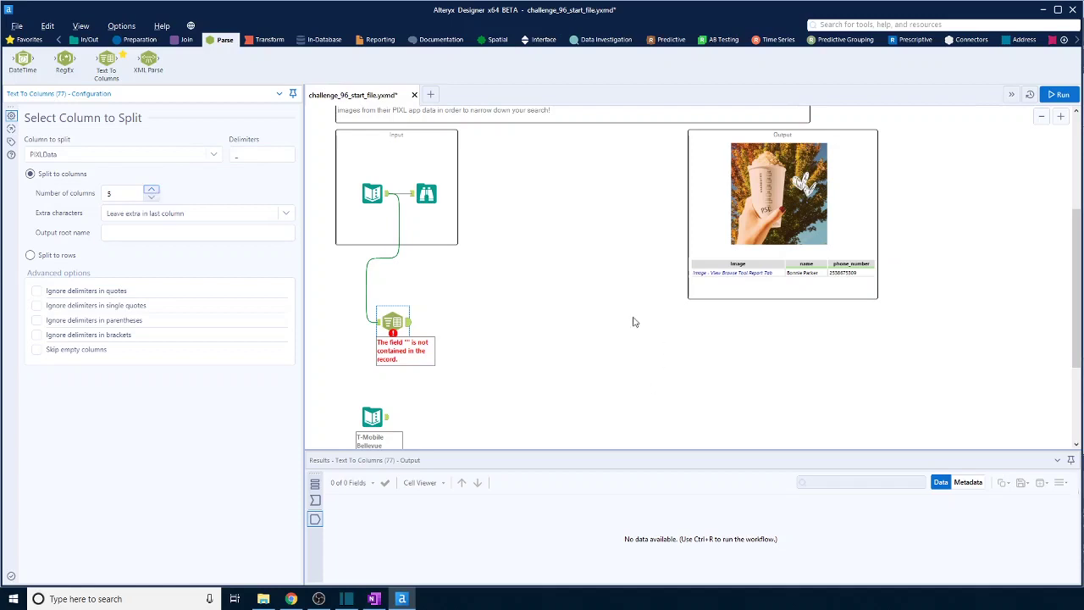
click(555, 307)
Compare against the source records, run the workflow and examine the split columns in the Text To Columns output.
click(372, 193)
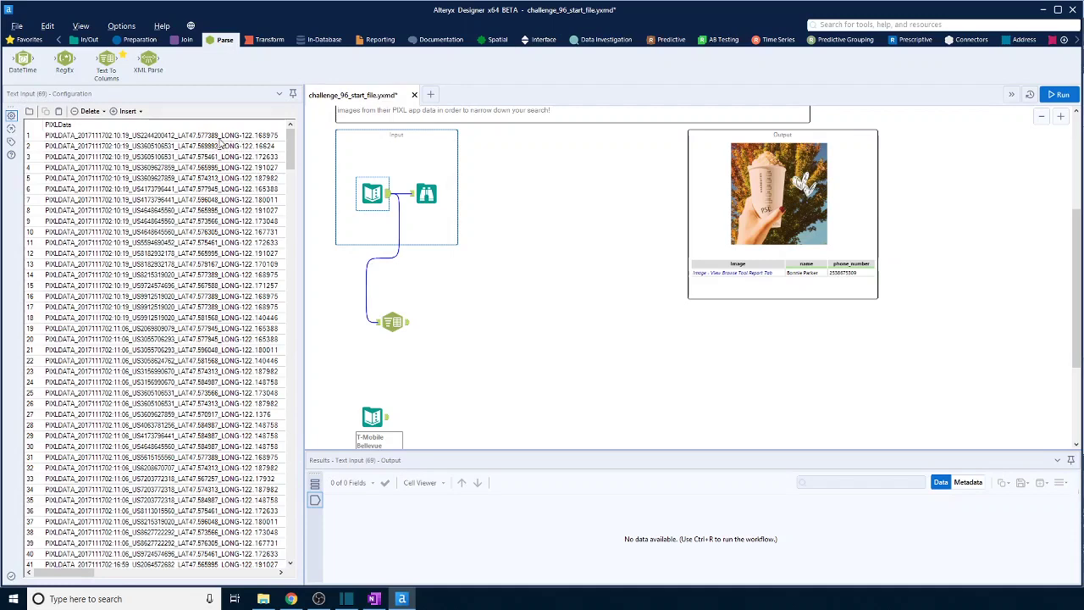
click(402, 326)
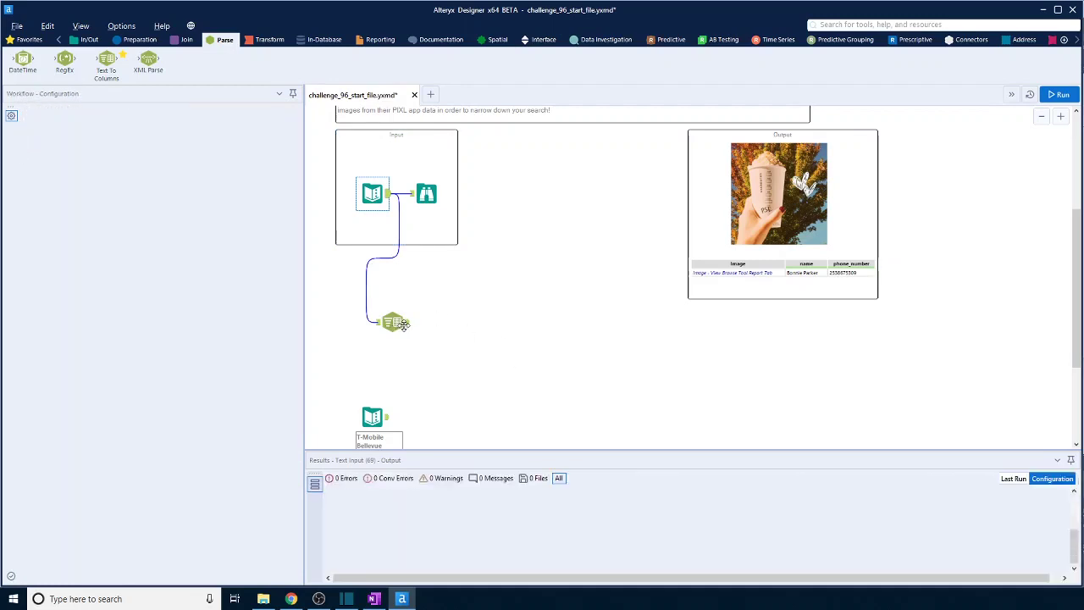
click(1060, 95)
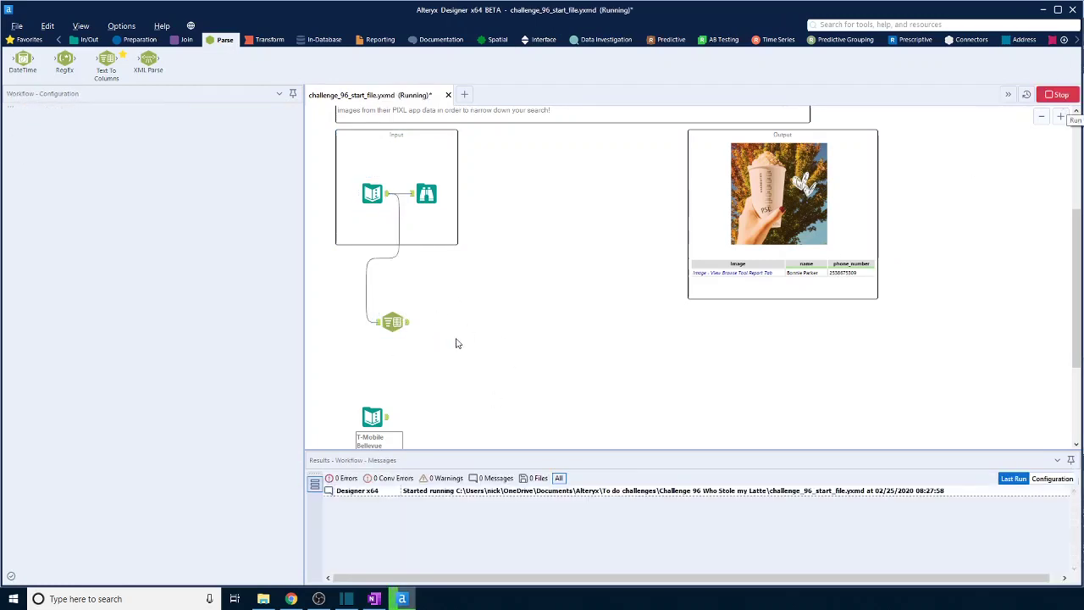
click(405, 329)
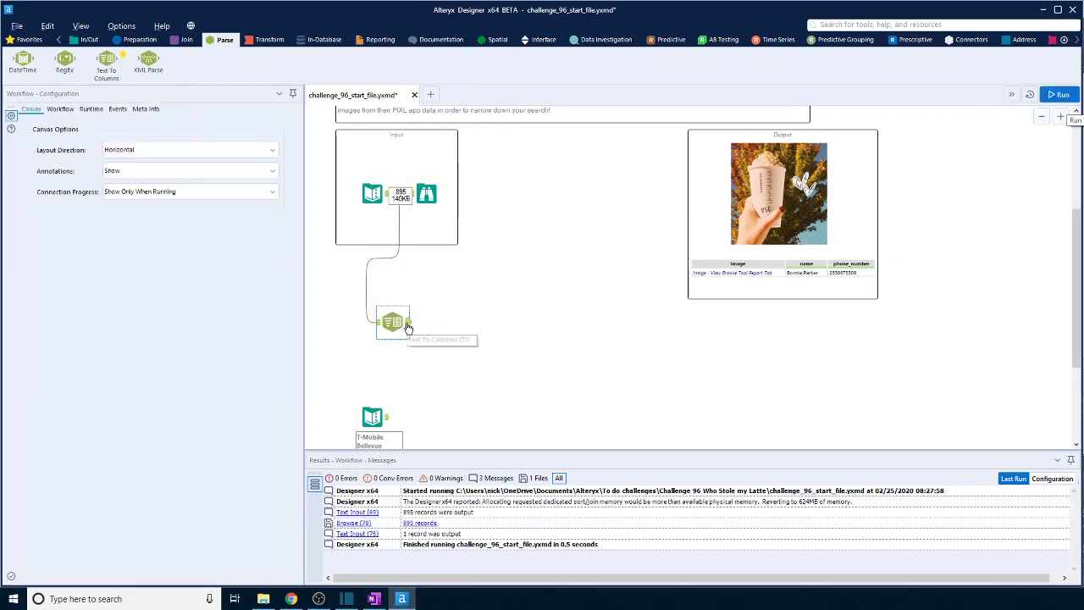
click(407, 328)
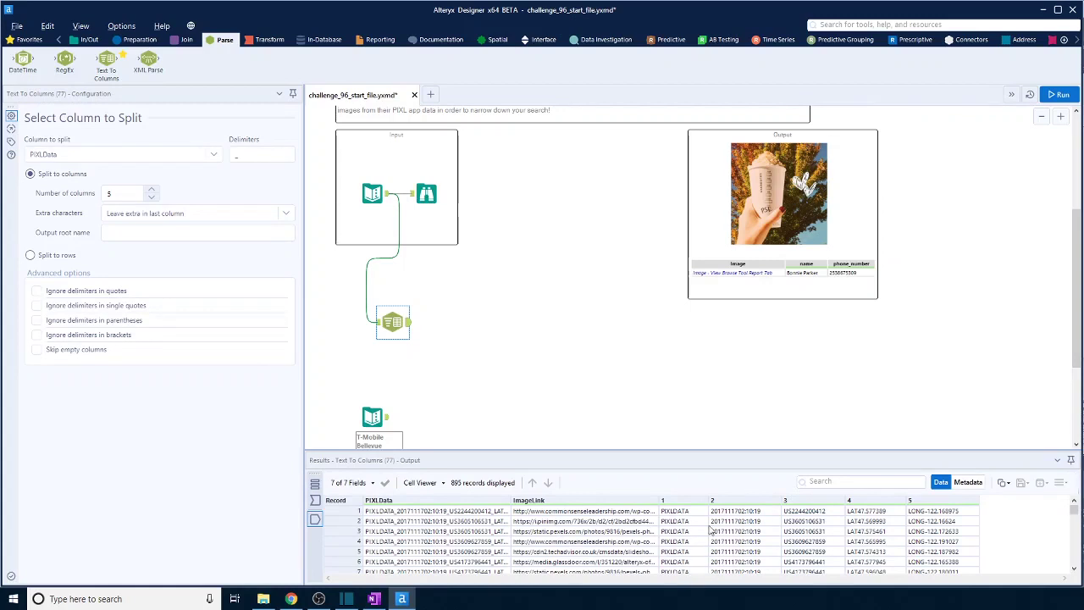
scroll(740, 525, down, 2)
scroll(743, 525, up, 2)
scroll(817, 521, down, 10)
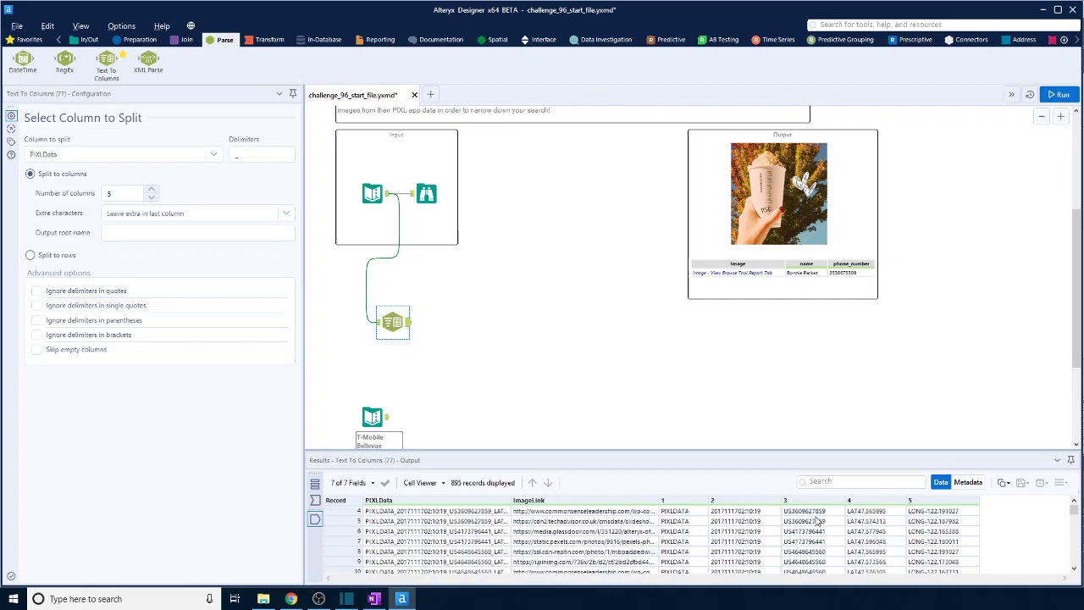
scroll(817, 522, down, 10)
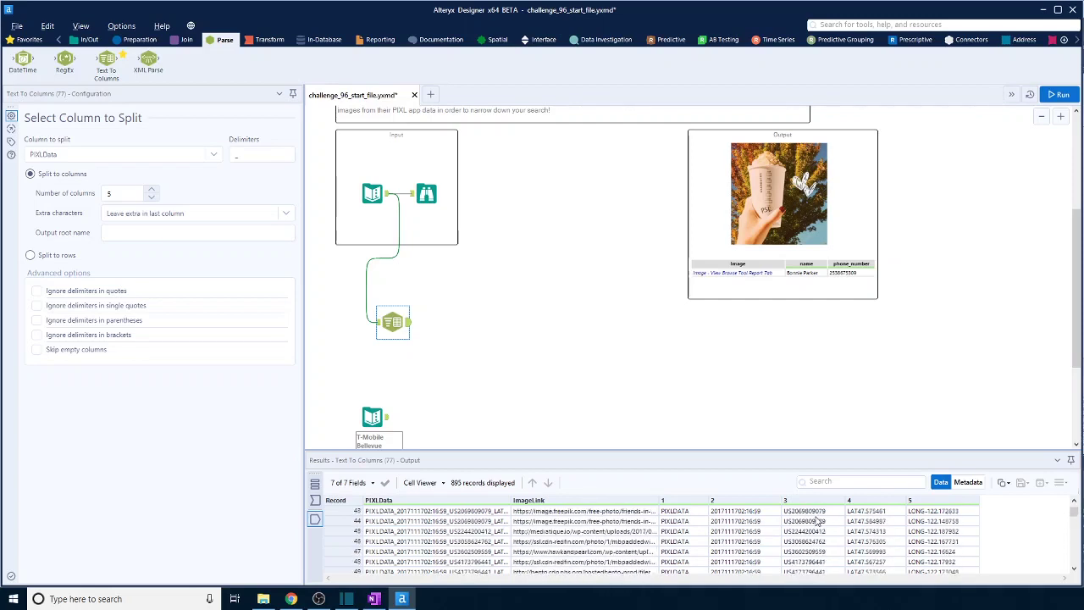
scroll(817, 521, up, 12)
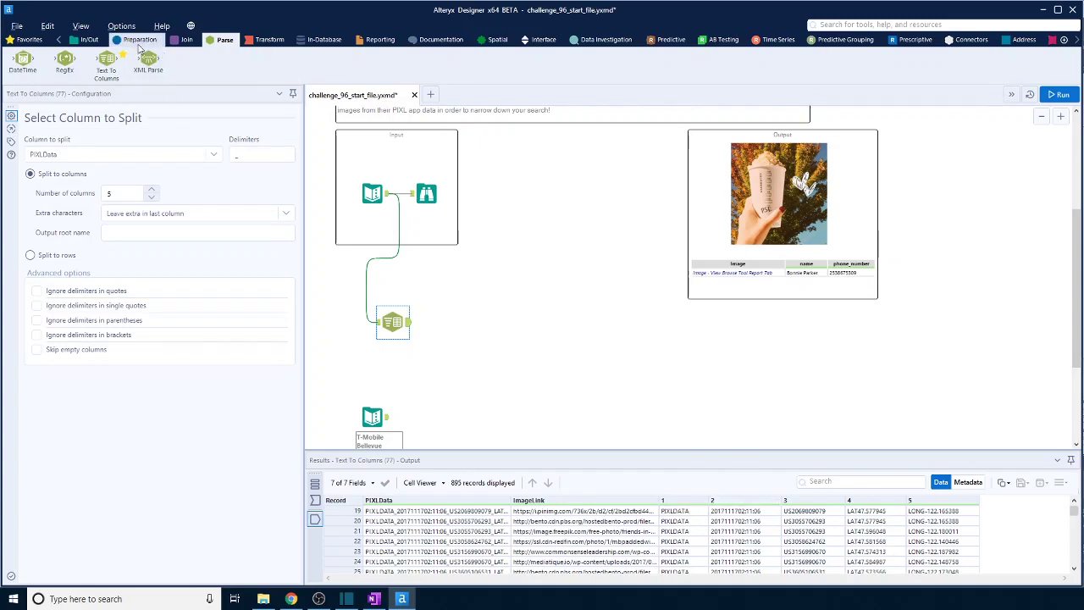
Add a DateTime tool after Text To Columns and choose field 2 as the string field to convert.
drag(23, 59, 460, 331)
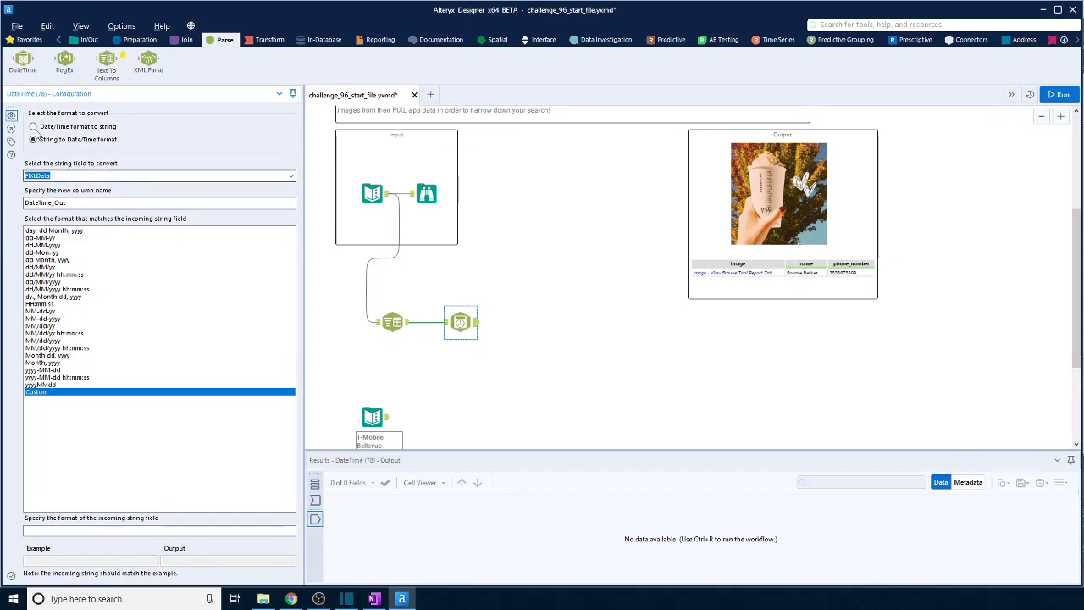
click(290, 176)
click(129, 206)
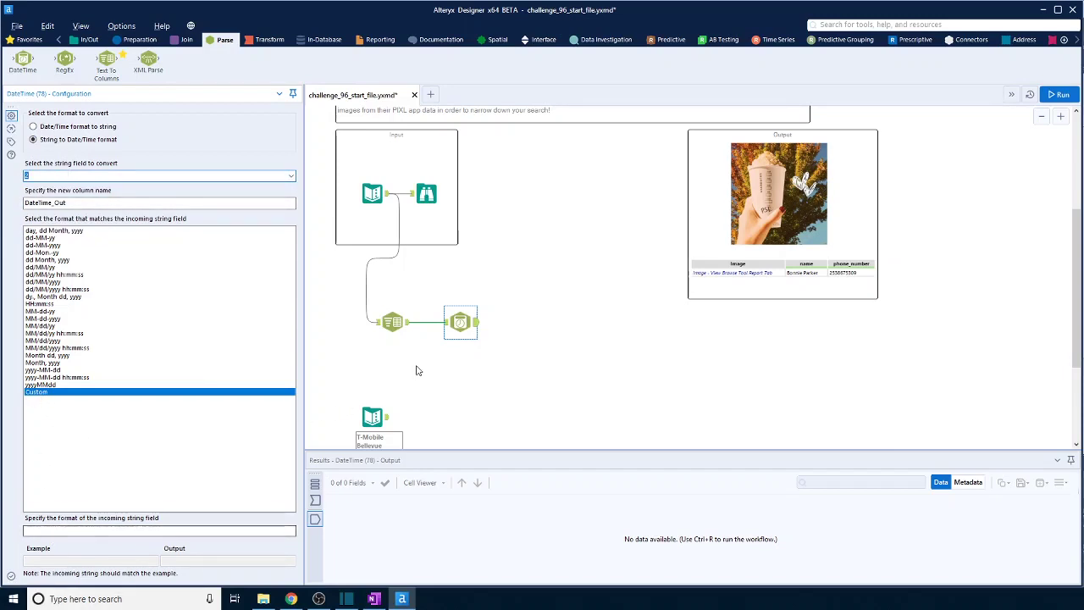
Check the tool's incoming data, set the custom incoming string format to yyyymmddhh:mm:ss and run the workflow.
click(445, 322)
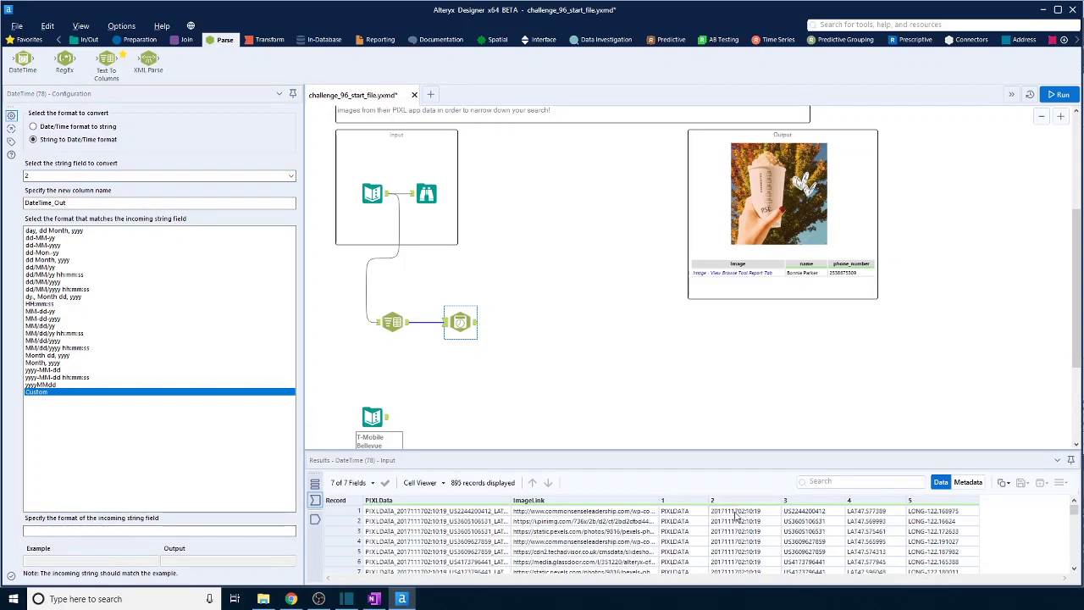
click(43, 531)
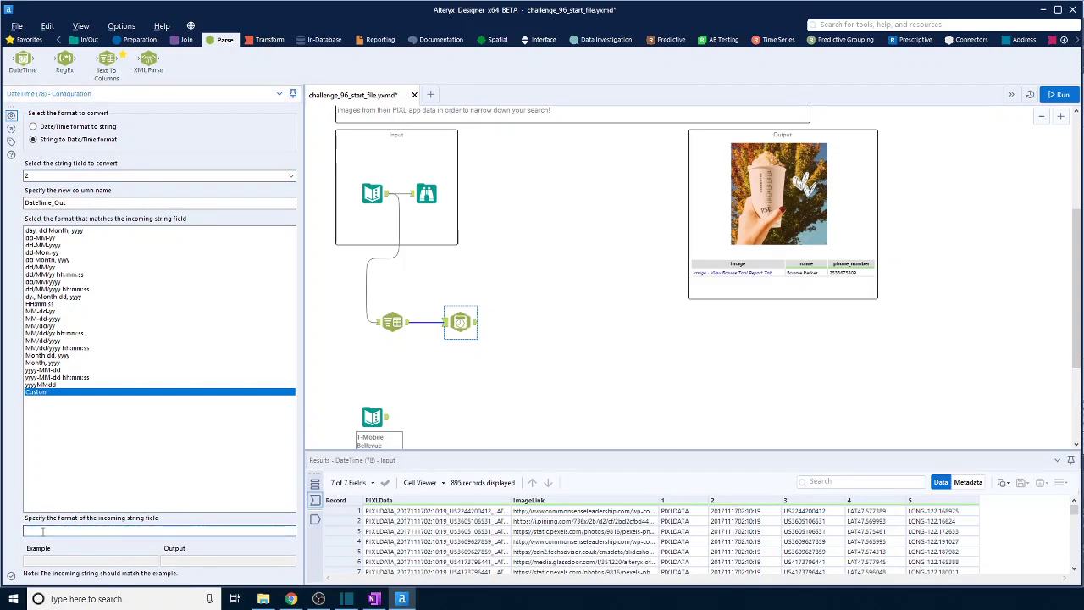
text(yyyymmdd)
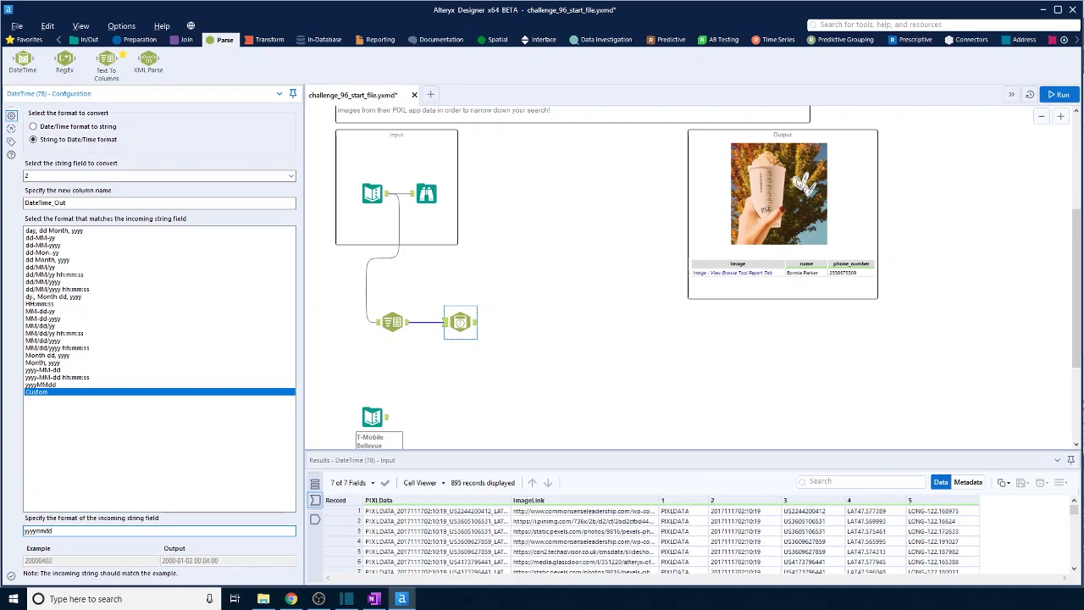
text(hh:mm:ss)
click(1066, 95)
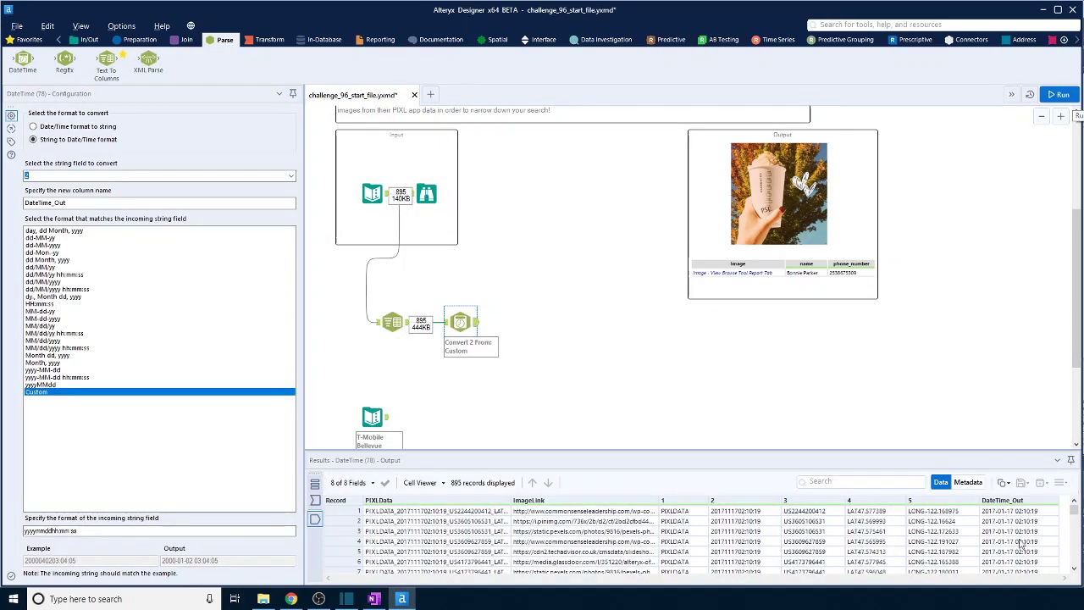
Add a Filter tool after DateTime with the basic condition DateTime_Out > a fixed value, and turn off filtering only date data.
click(144, 41)
drag(148, 61, 523, 326)
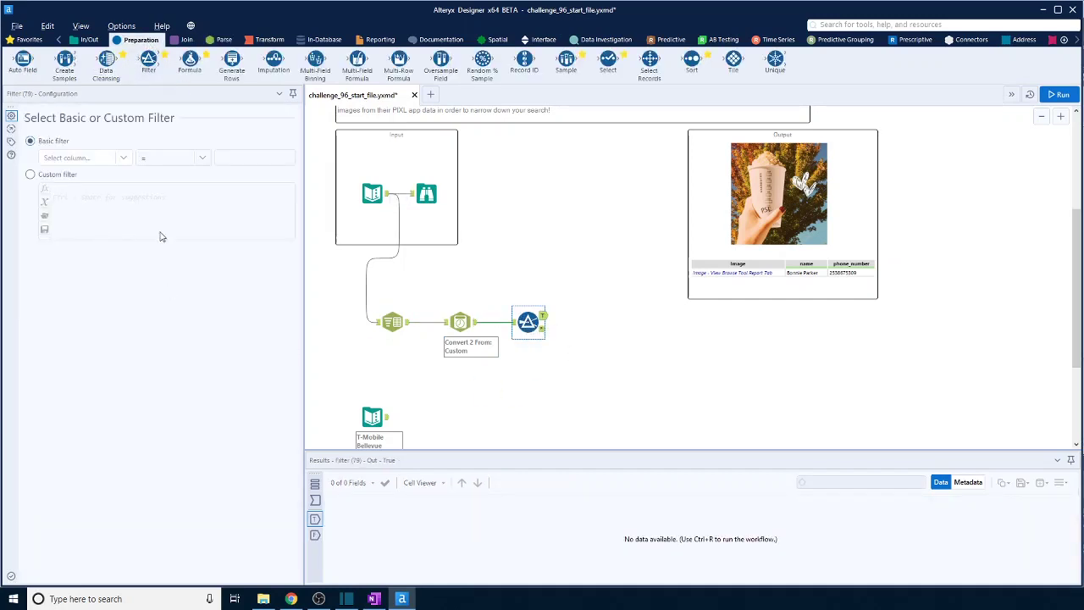
click(123, 158)
click(92, 257)
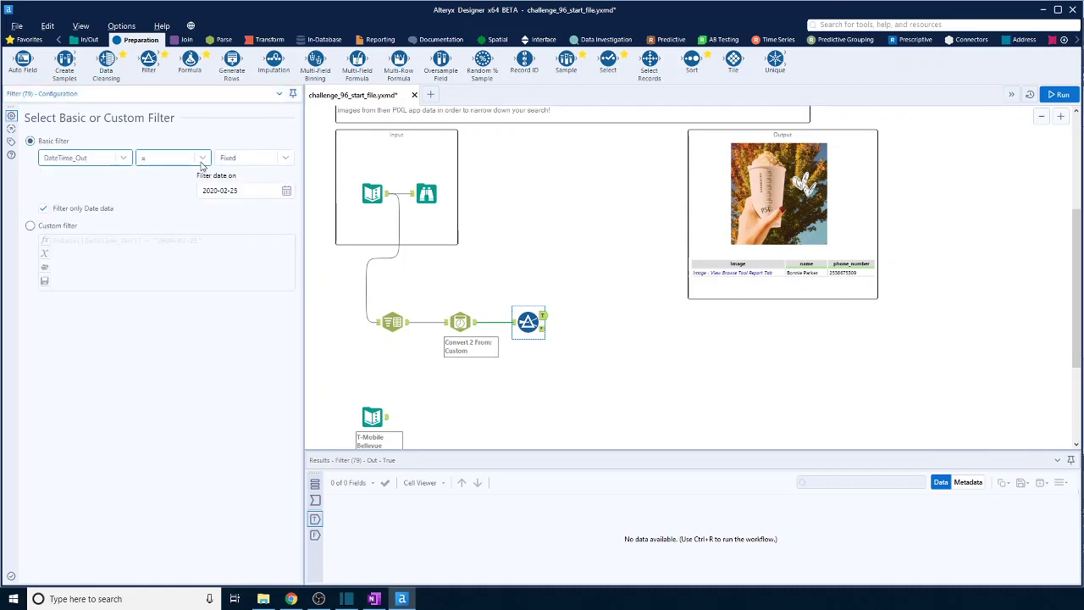
click(201, 166)
click(161, 224)
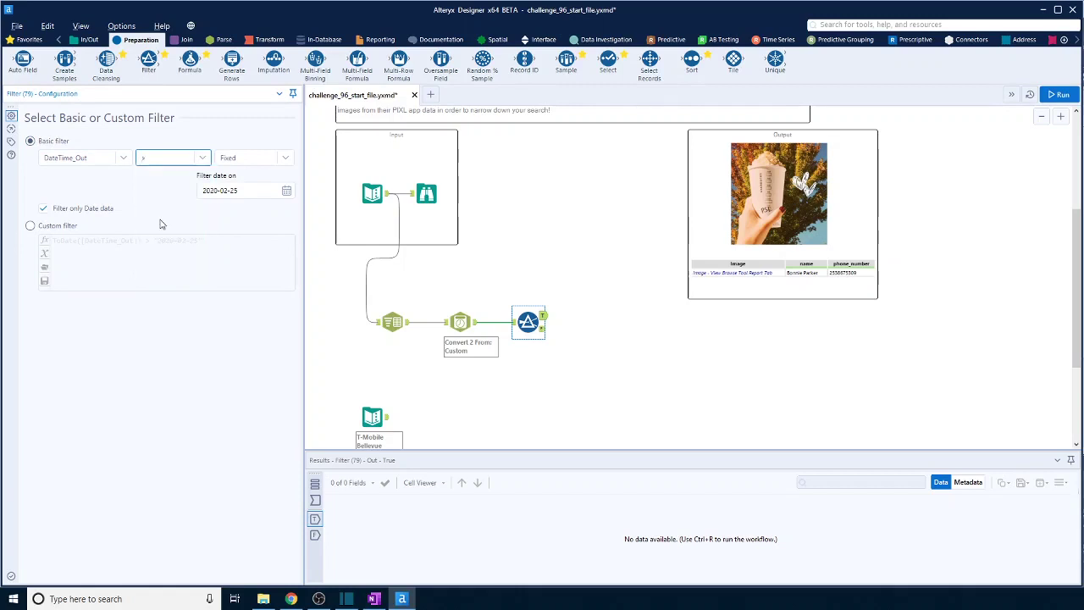
click(42, 208)
Check the Filter tool's incoming data and set its comparison date to 2017-01-17.
click(287, 191)
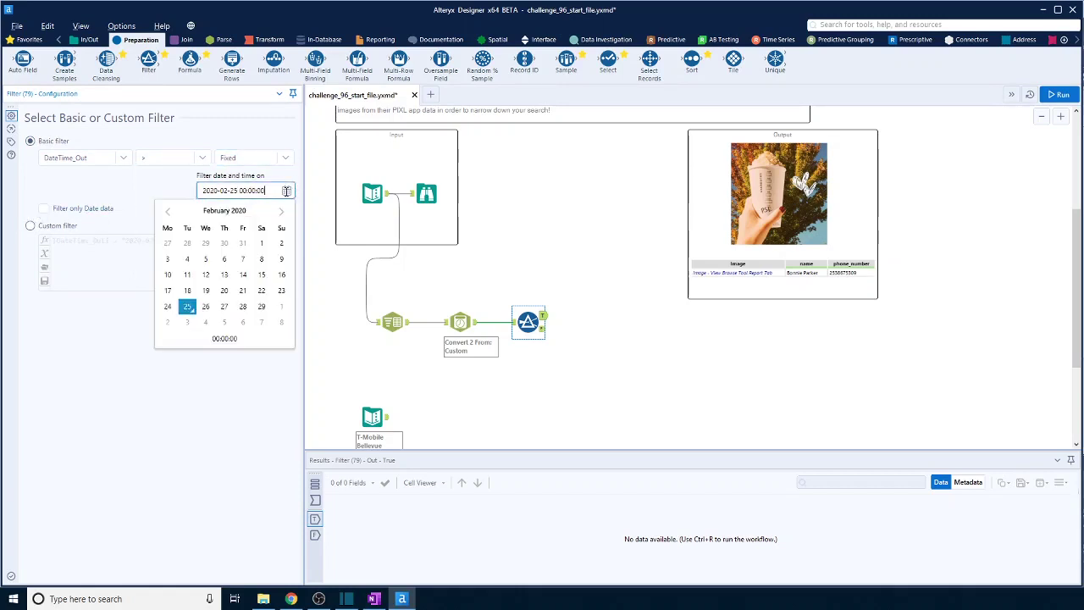
click(215, 190)
text(2017)
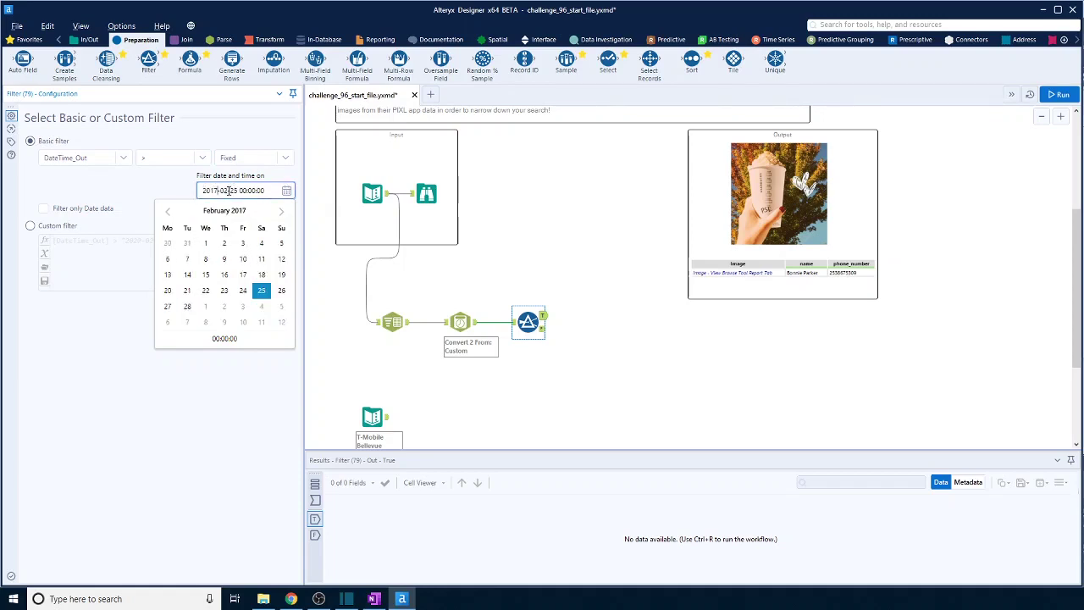
click(514, 324)
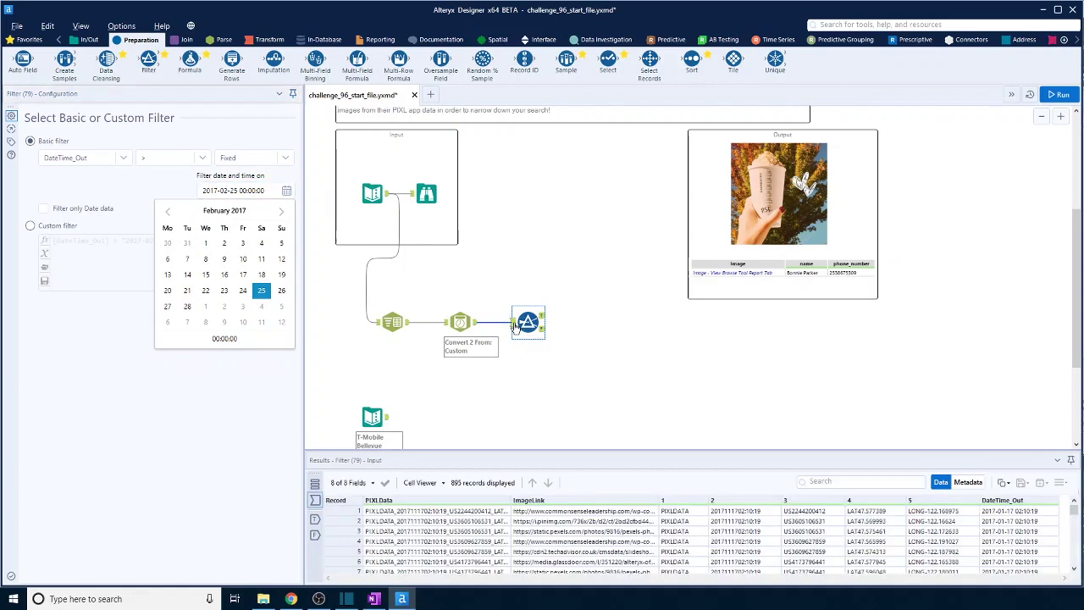
click(233, 193)
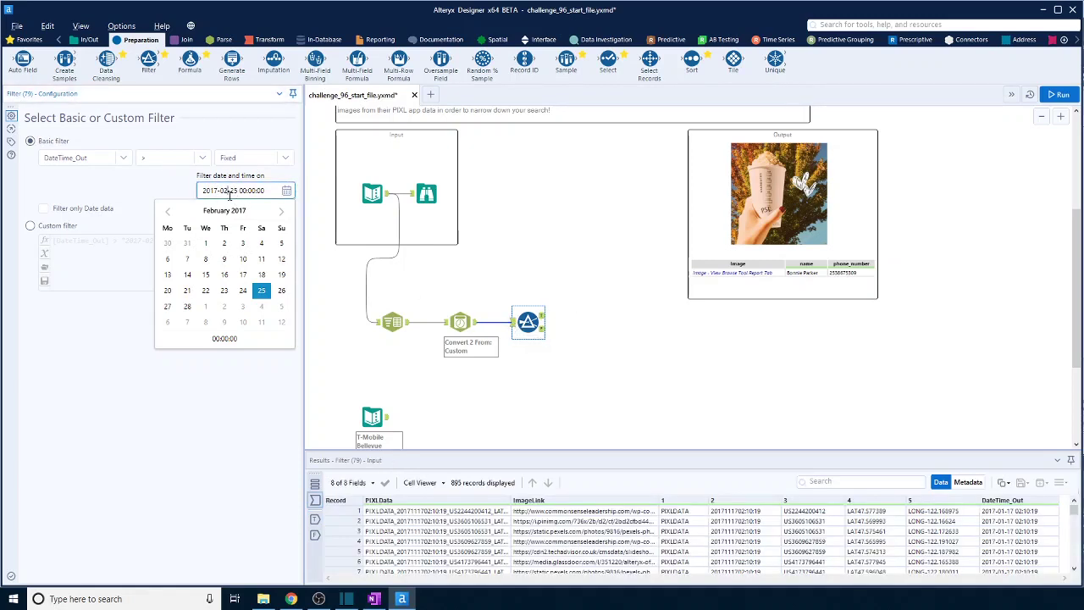
key(BackSpace)
text(1)
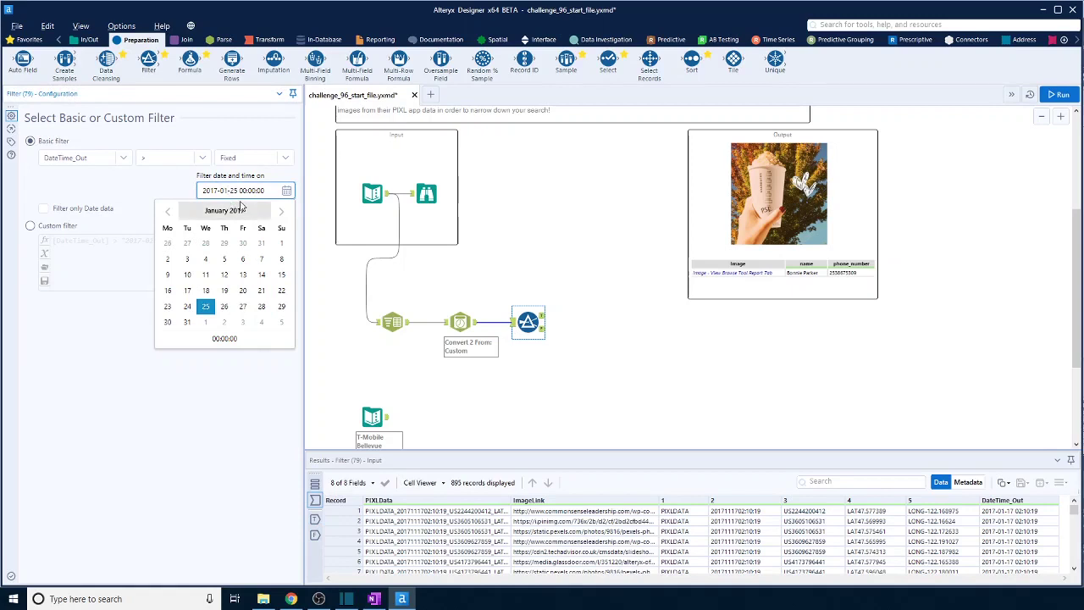
key(BackSpace)
key(BackSpace)
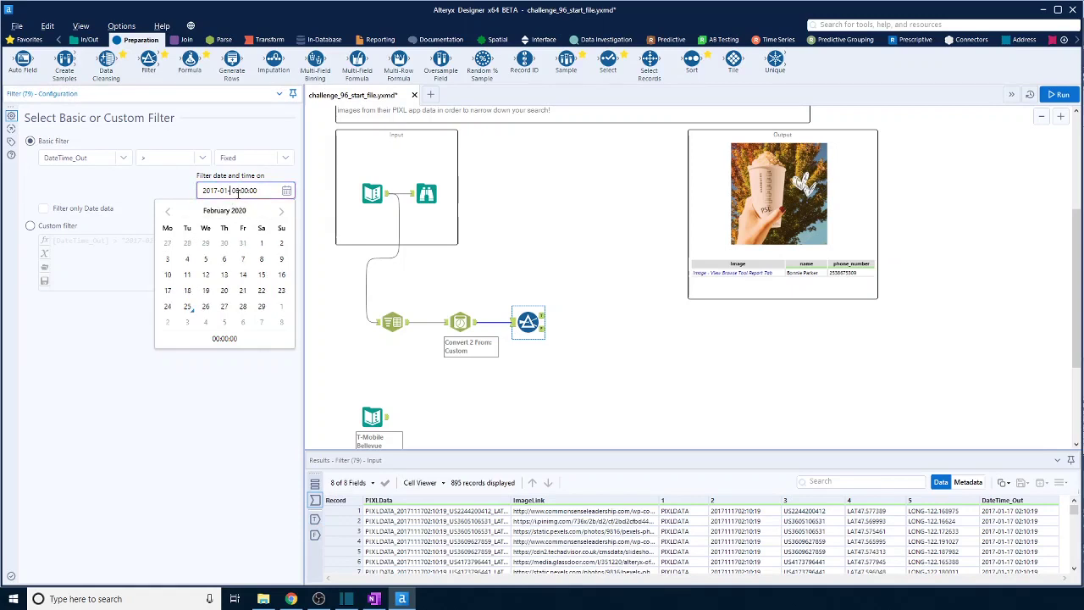
text(17)
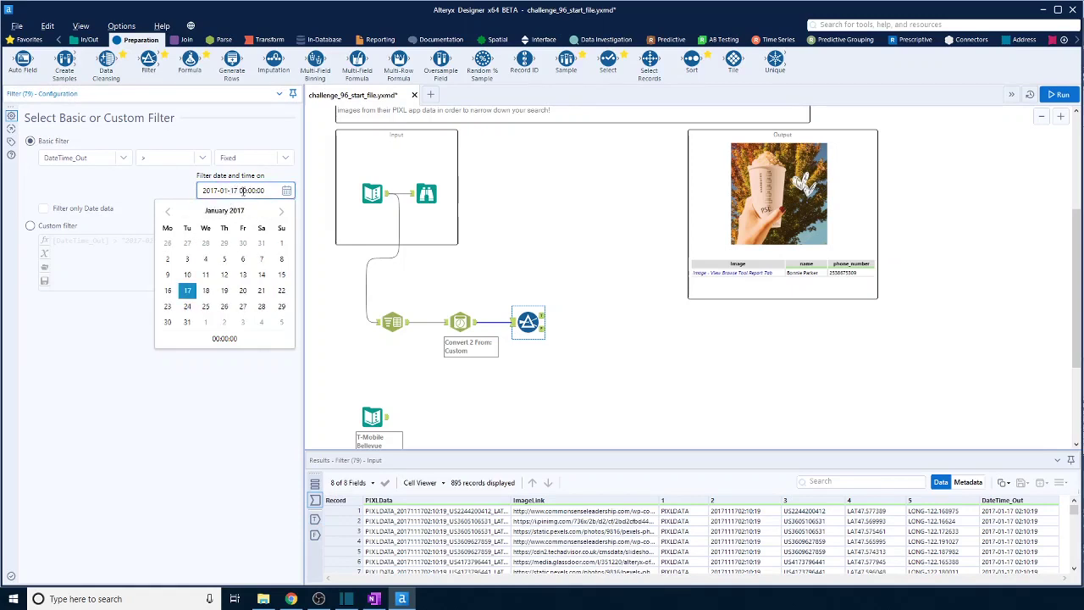
Set the time in the Filter tool's comparison value to 12:50:00 and apply it.
key(Delete)
key(Delete)
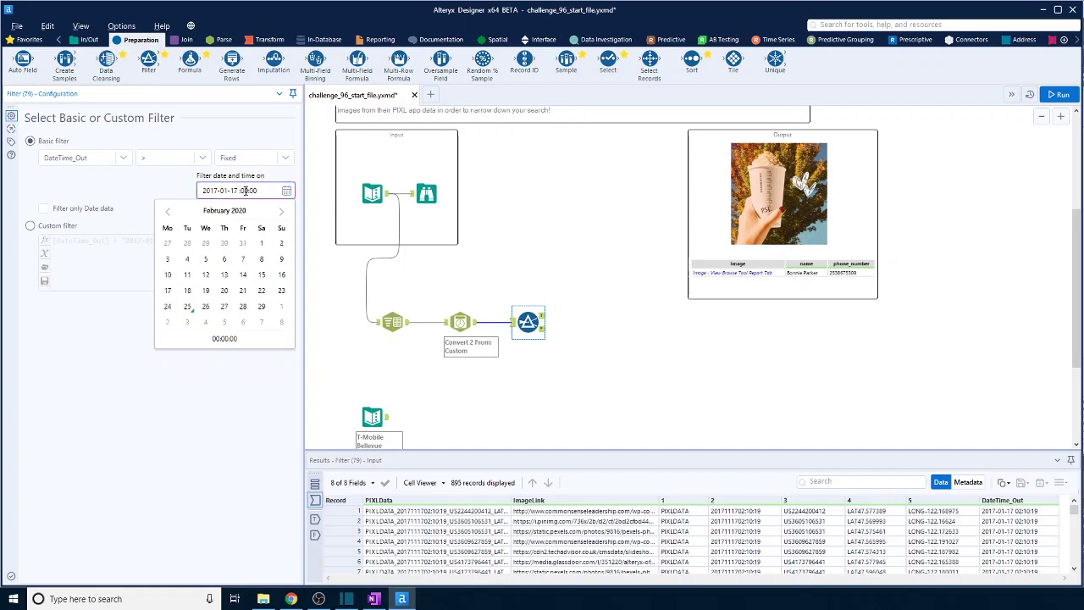
text(12:5)
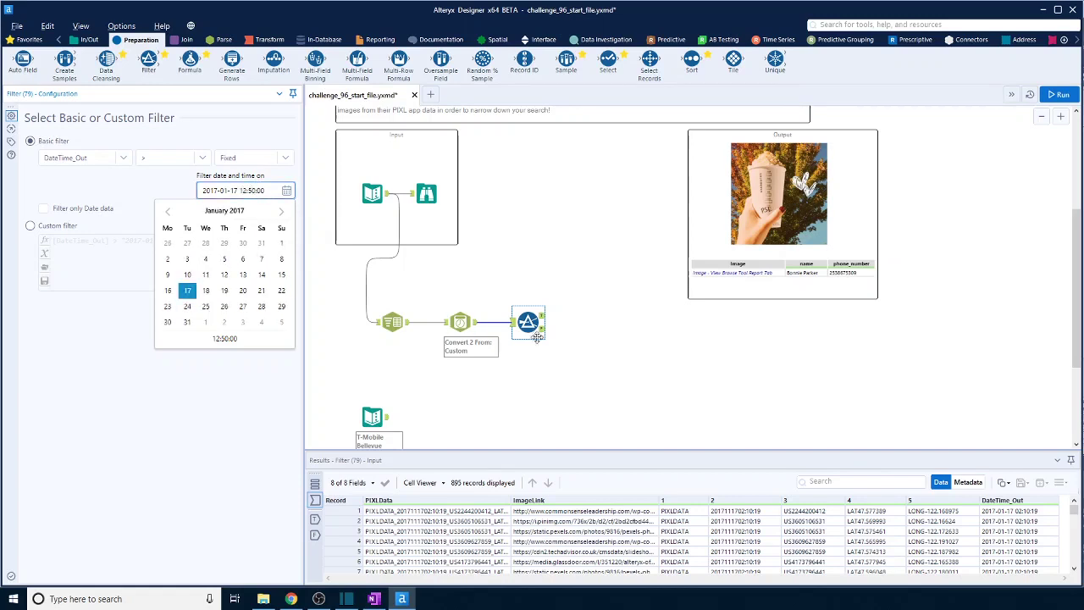
click(592, 344)
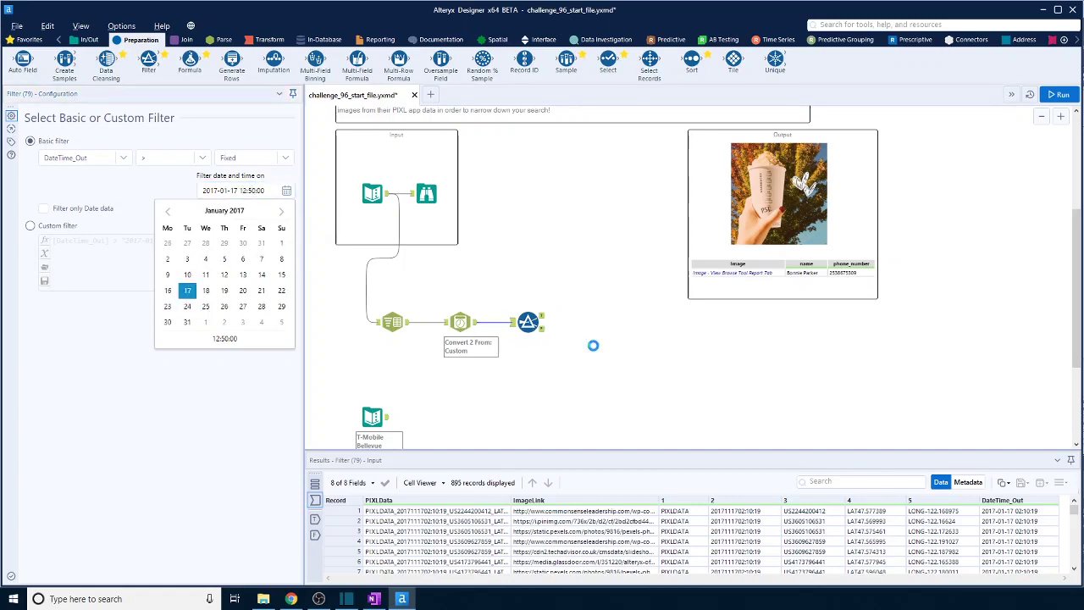
Run the workflow and examine the DateTime_Out values in the Filter tool's True output.
key(ctrl+r)
click(728, 345)
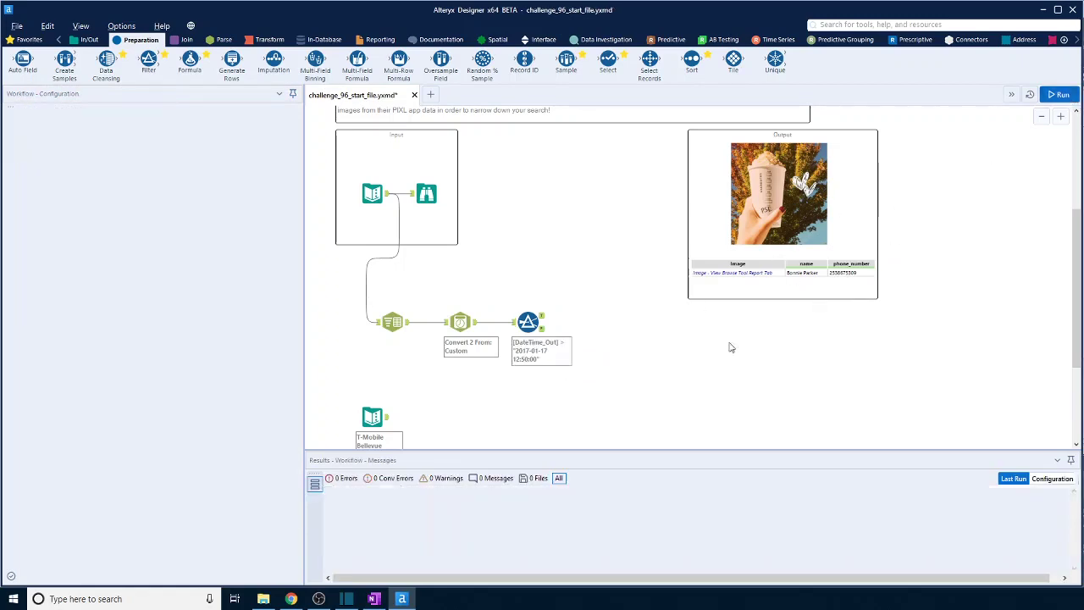
key(ctrl+r)
click(544, 319)
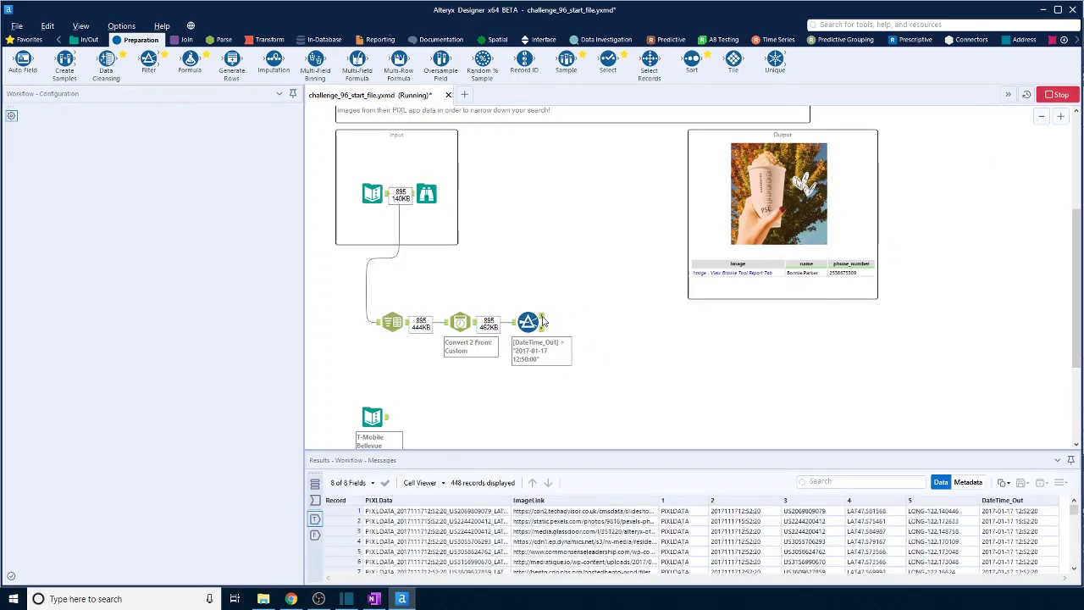
scroll(1032, 532, down, 10)
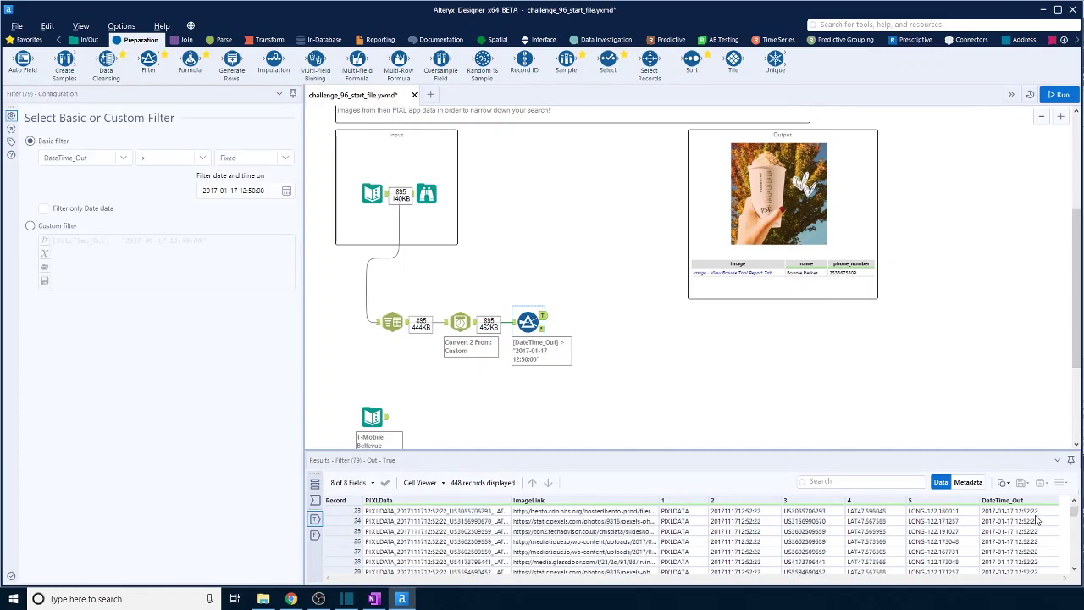
scroll(1039, 525, down, 4)
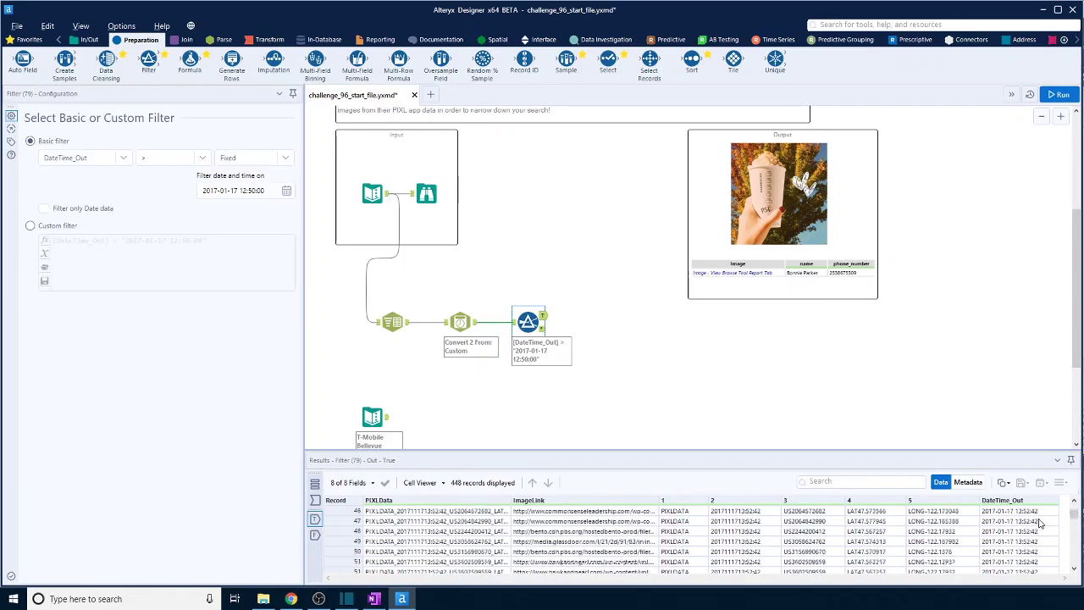
scroll(1039, 525, up, 1)
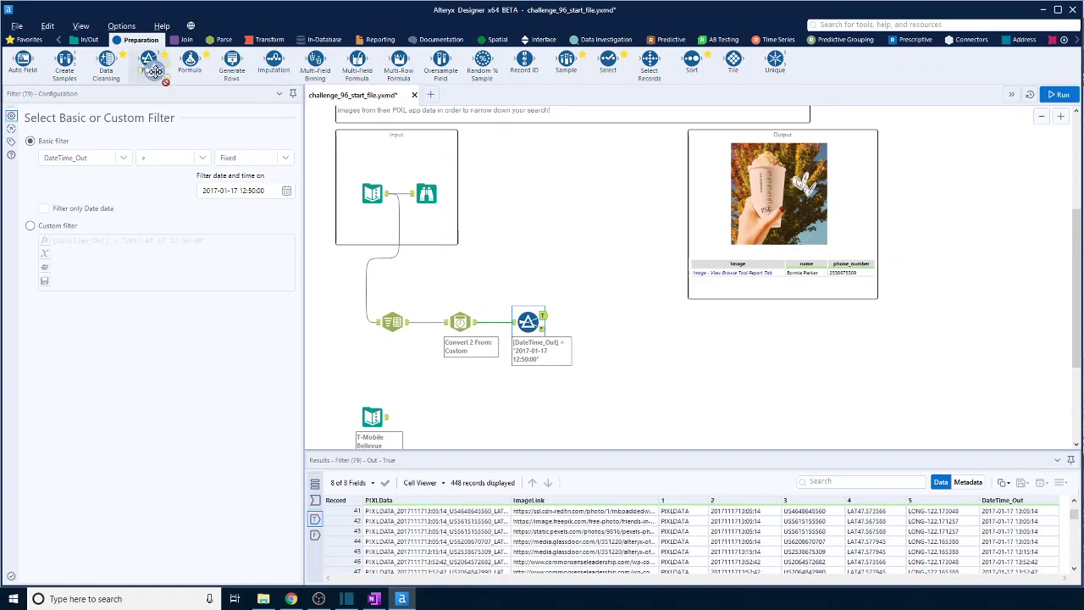
Add a second Filter to the first one's True output with the basic condition DateTime_Out < a fixed value, and turn off filtering only date data.
drag(148, 59, 577, 318)
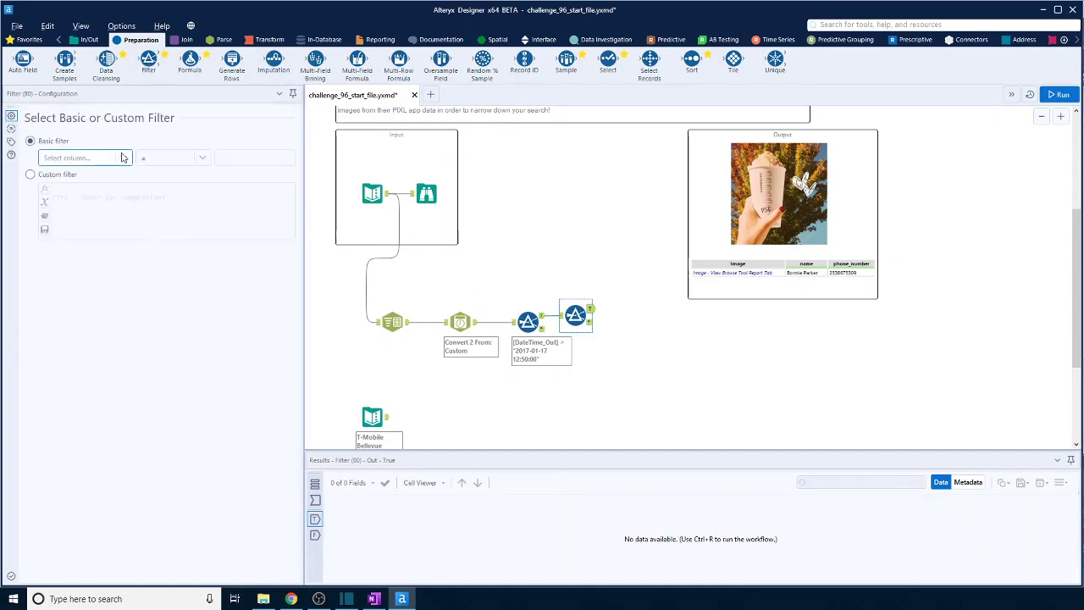
click(116, 159)
click(94, 254)
click(202, 158)
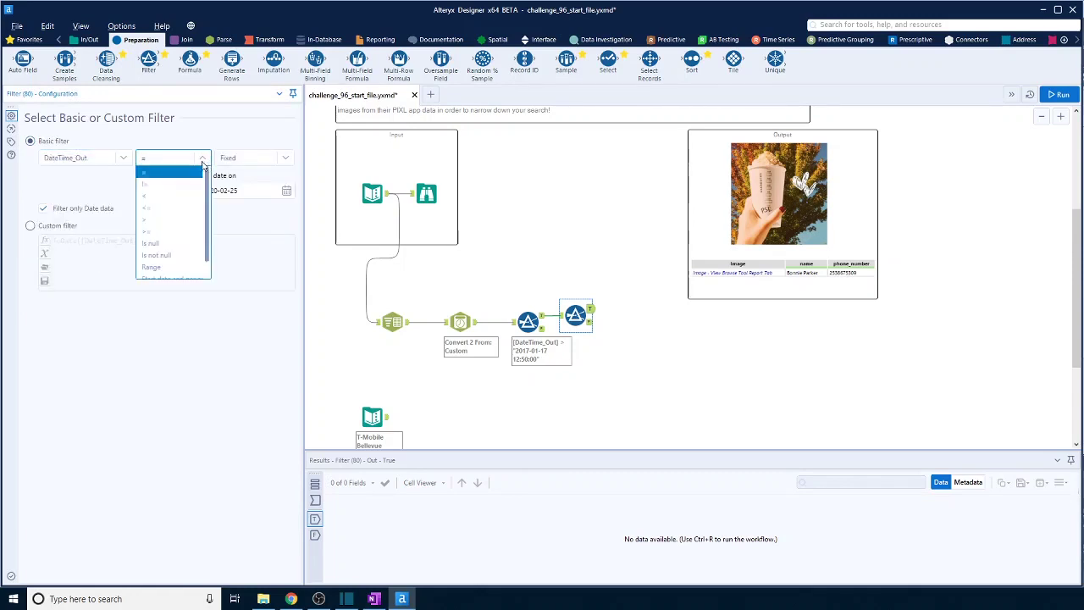
click(170, 197)
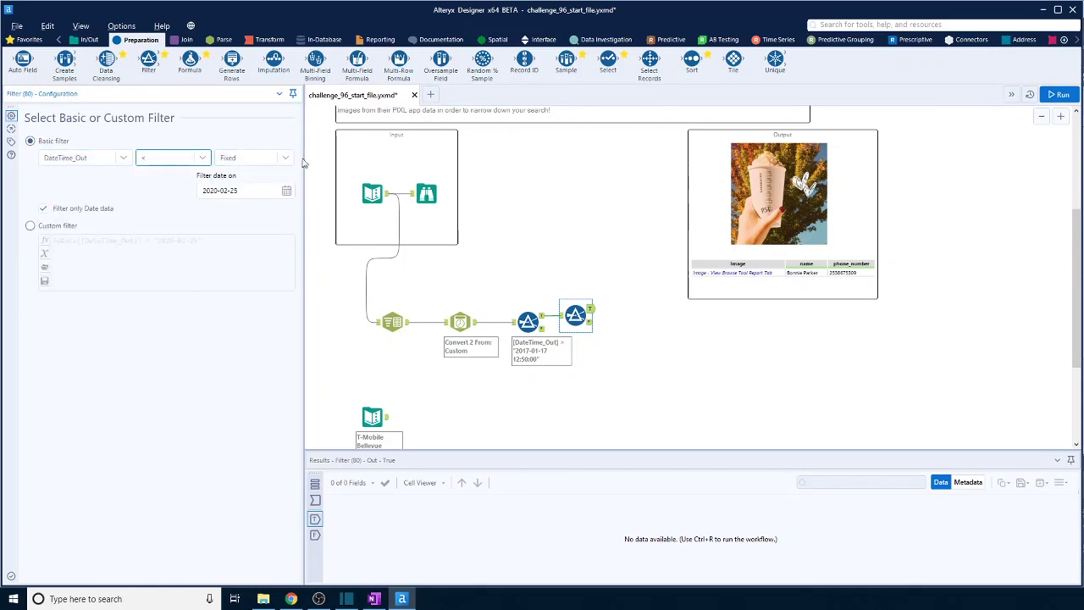
click(51, 208)
Set the second Filter tool's comparison date to 2017-01-17.
click(203, 191)
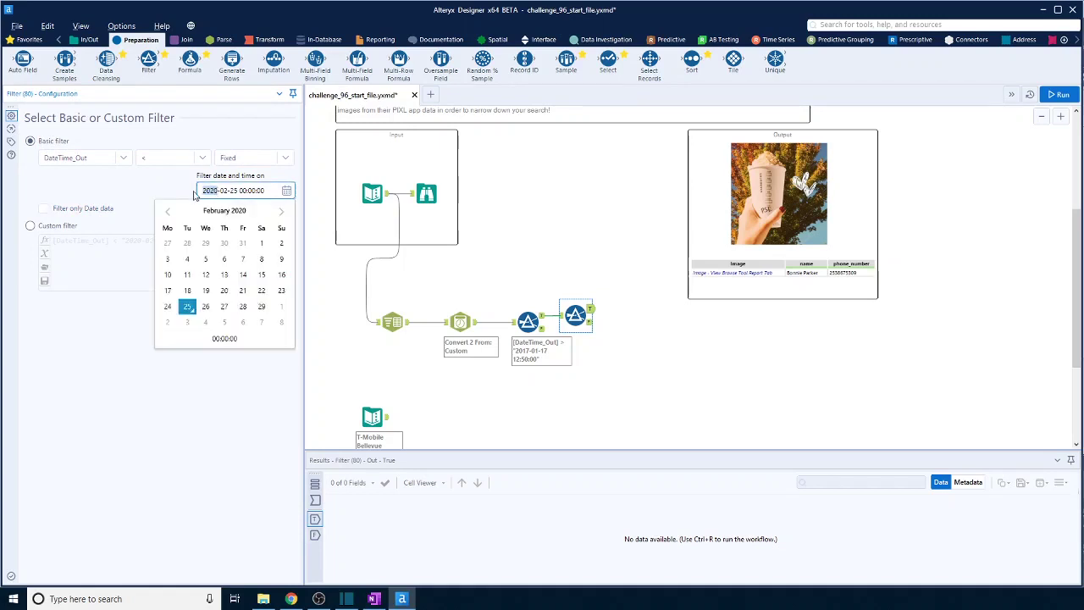
text(2017)
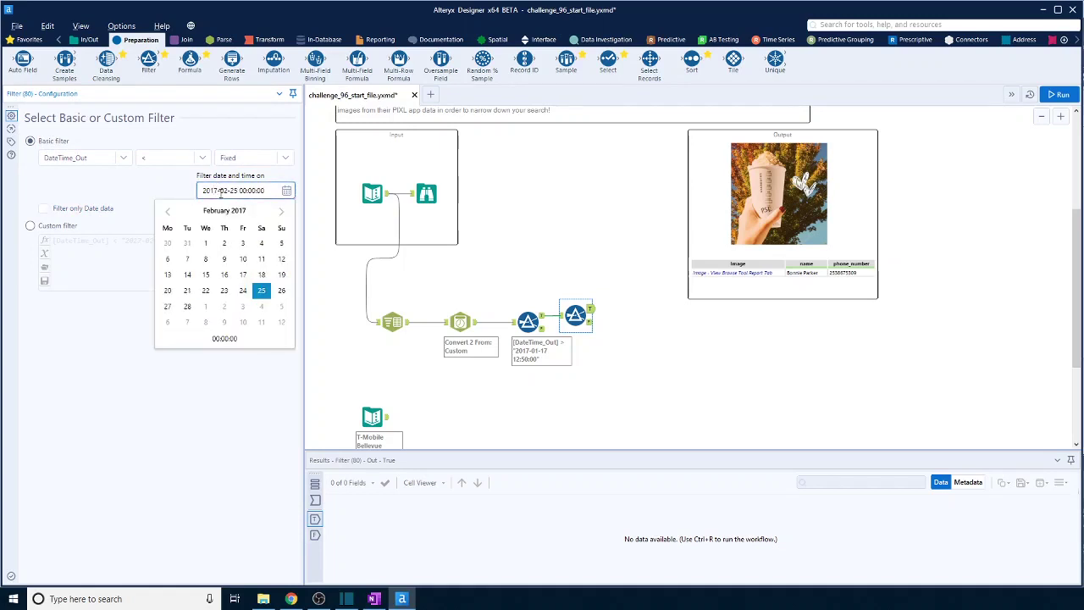
click(228, 193)
text(01-)
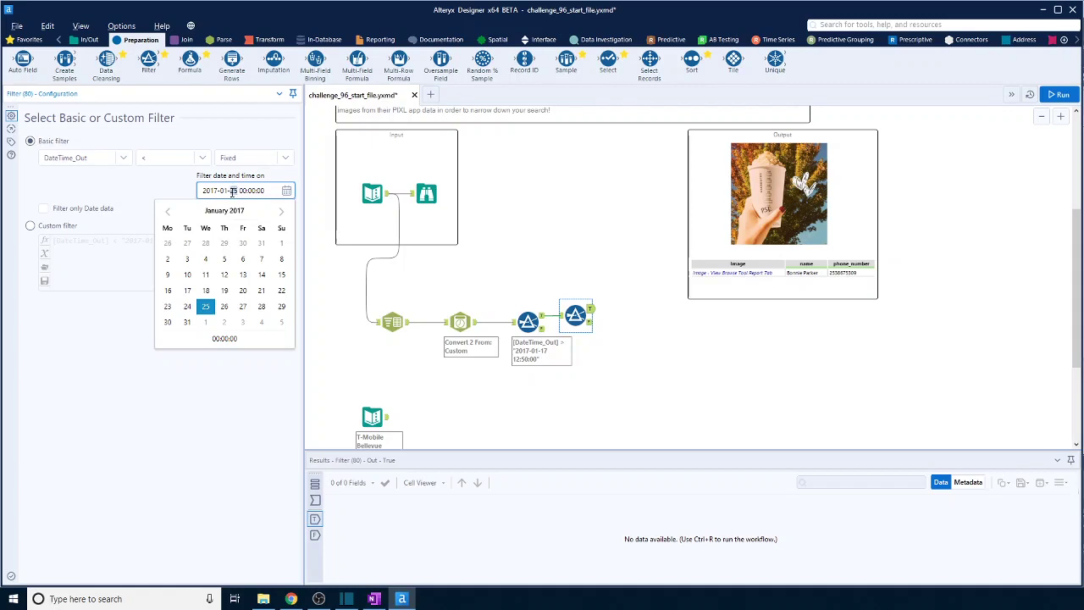
text(17)
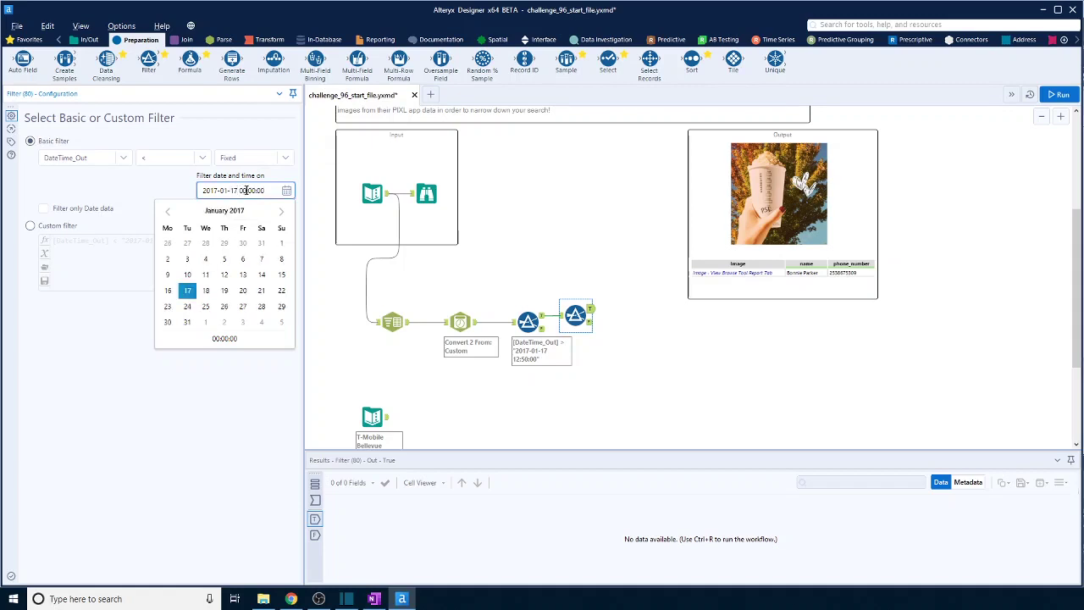